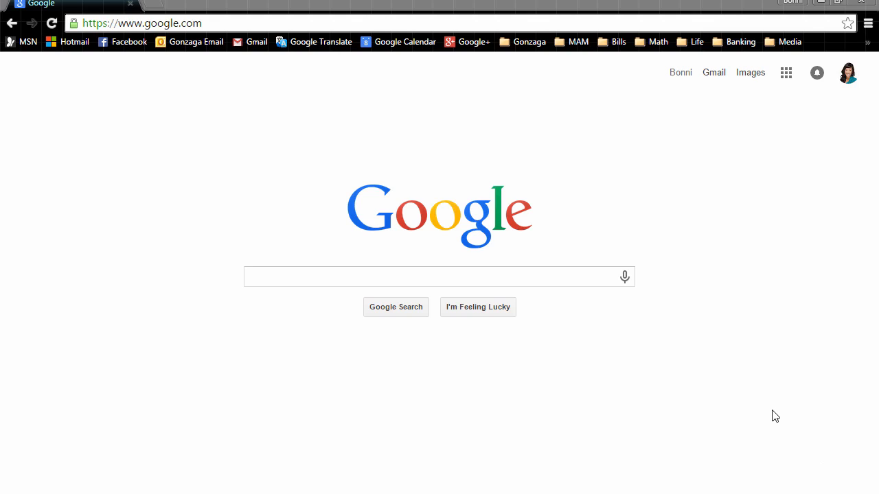
- Search Google for "download android studio" and open the Android developers' result for downloading Android Studio and SDK Tools
left_click(427, 272)
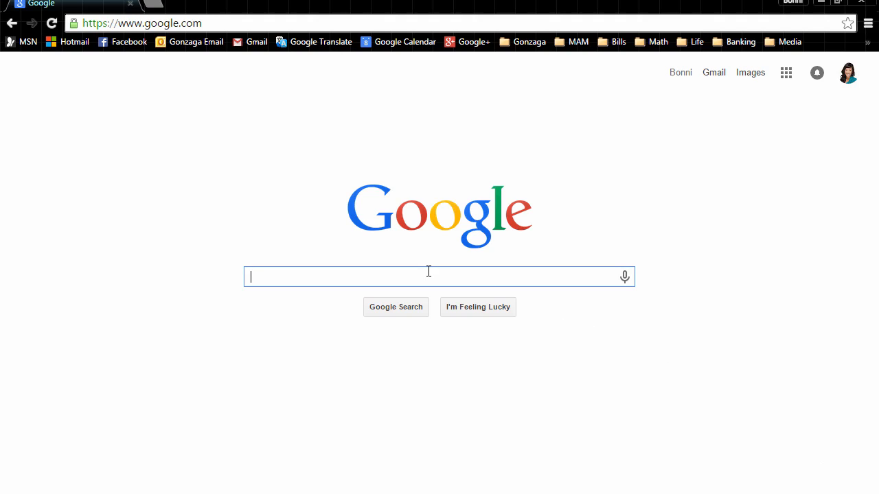
type("download")
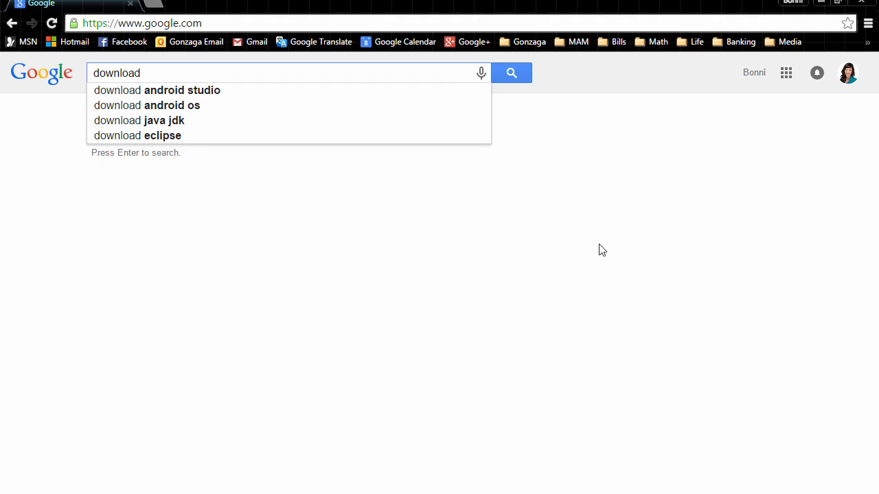
left_click(245, 92)
scroll(288, 317, "down", 3)
scroll(290, 326, "up", 3)
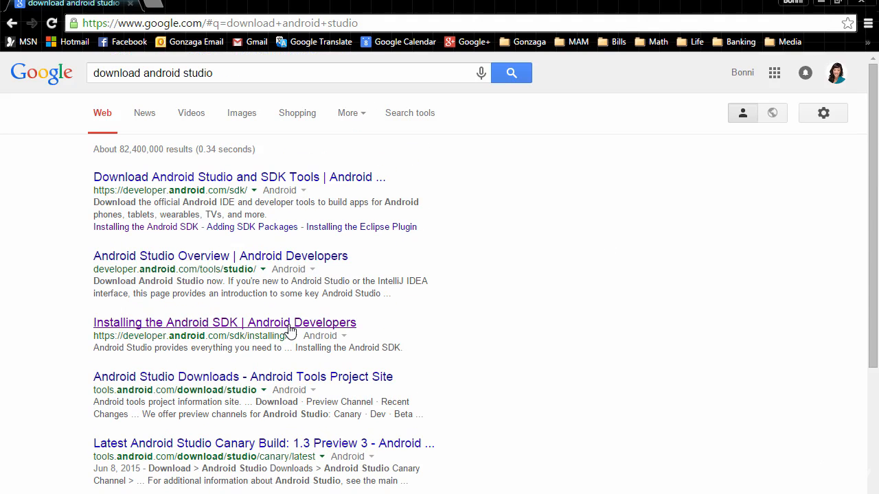
scroll(276, 368, "down", 1)
left_click(265, 159)
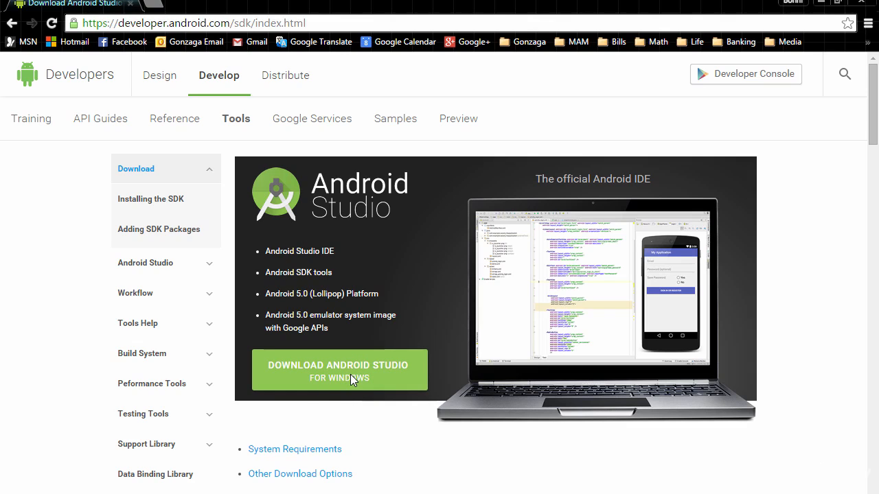
- Agree to the Android Studio terms and conditions and download Android Studio for Windows
scroll(374, 435, "down", 1)
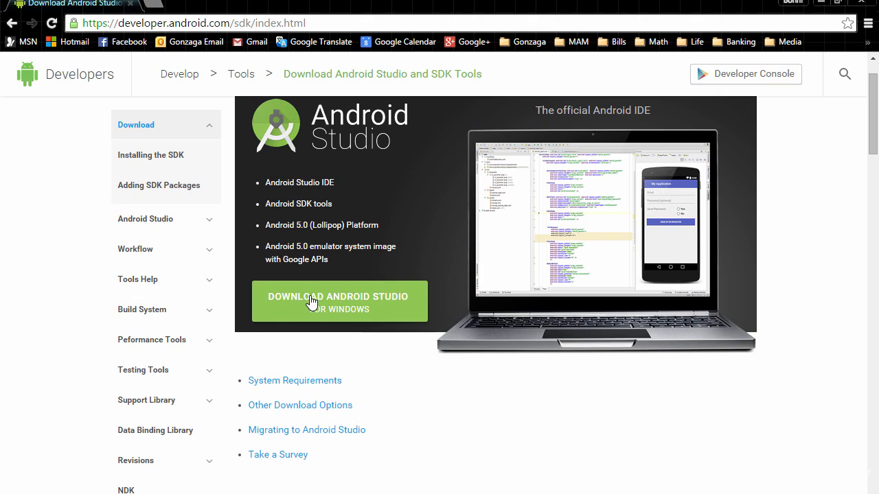
left_click(334, 300)
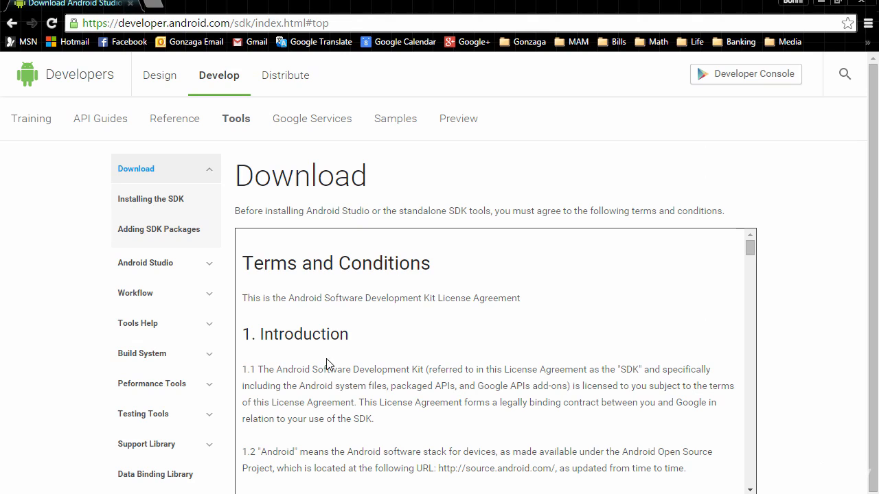
scroll(344, 383, "down", 1)
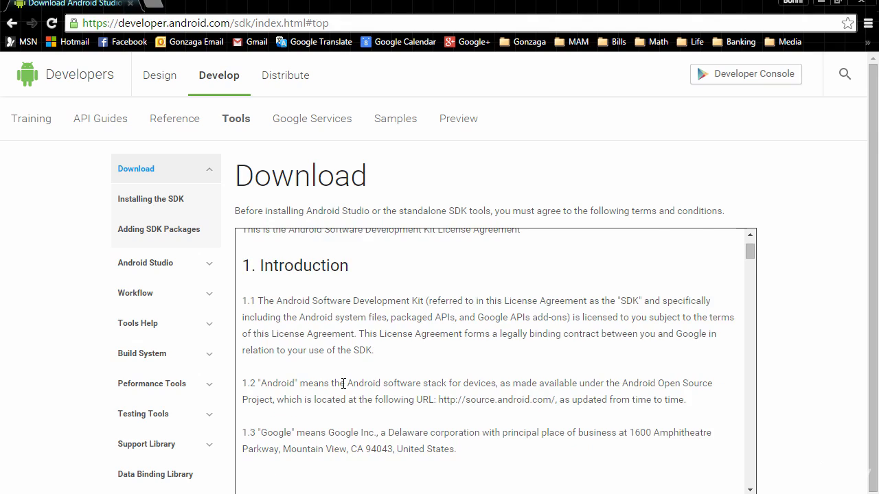
scroll(344, 383, "down", 1)
scroll(810, 267, "down", 1)
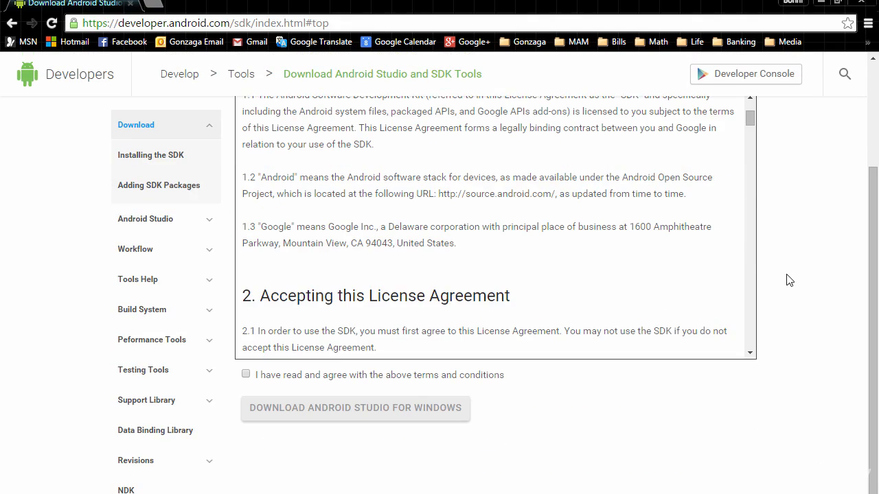
scroll(413, 260, "up", 2)
scroll(413, 261, "down", 6)
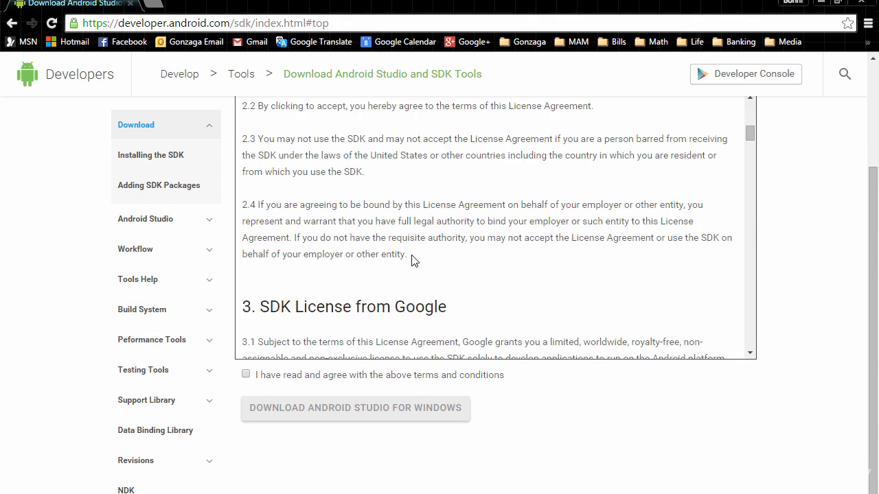
scroll(413, 261, "down", 7)
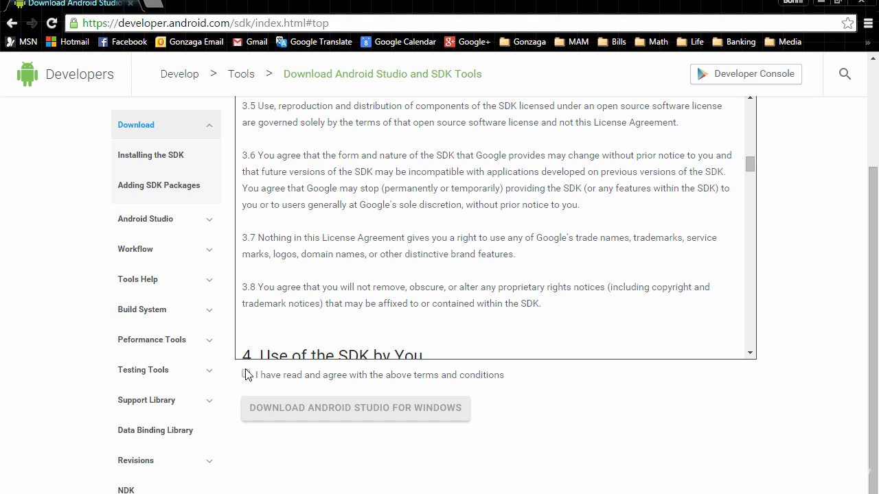
left_click(246, 374)
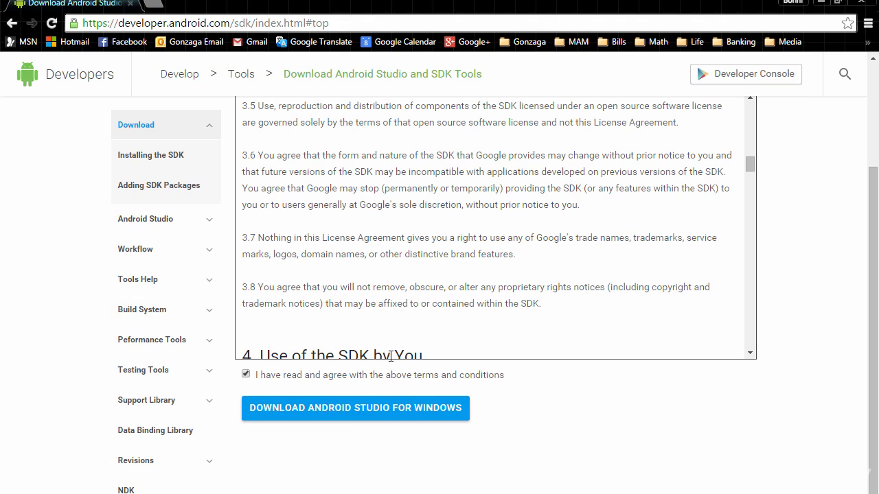
left_click(349, 413)
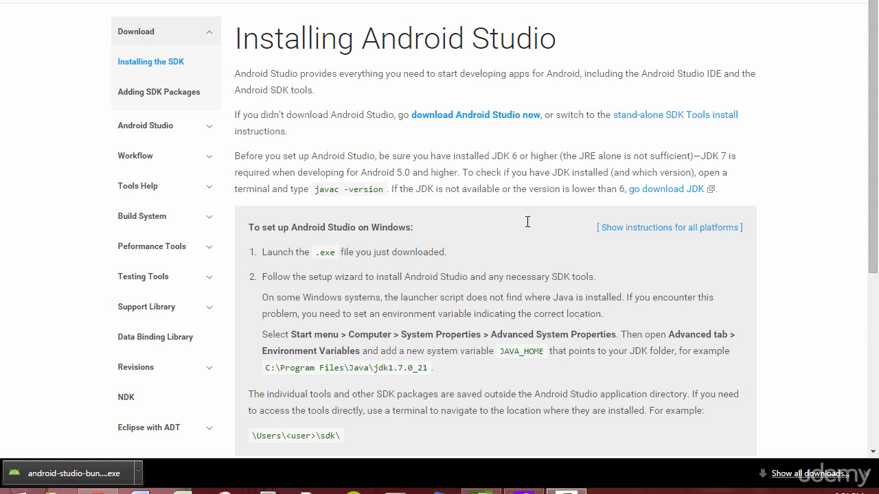
- Launch the downloaded Android Studio installer, keep all components selected, and accept the license agreement
left_click(96, 474)
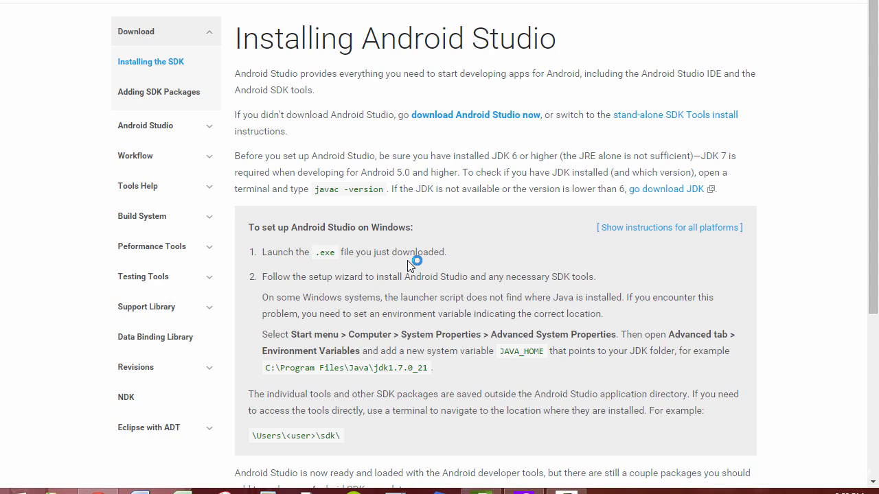
scroll(408, 265, "down", 1)
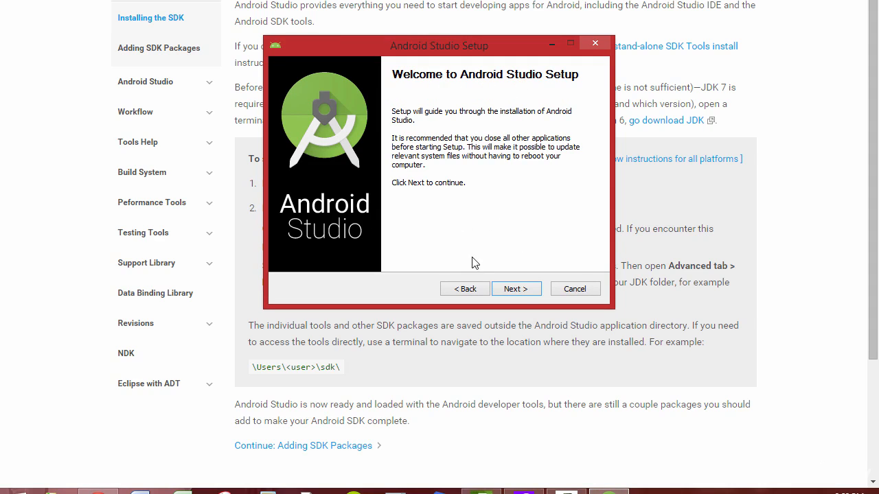
left_click(516, 289)
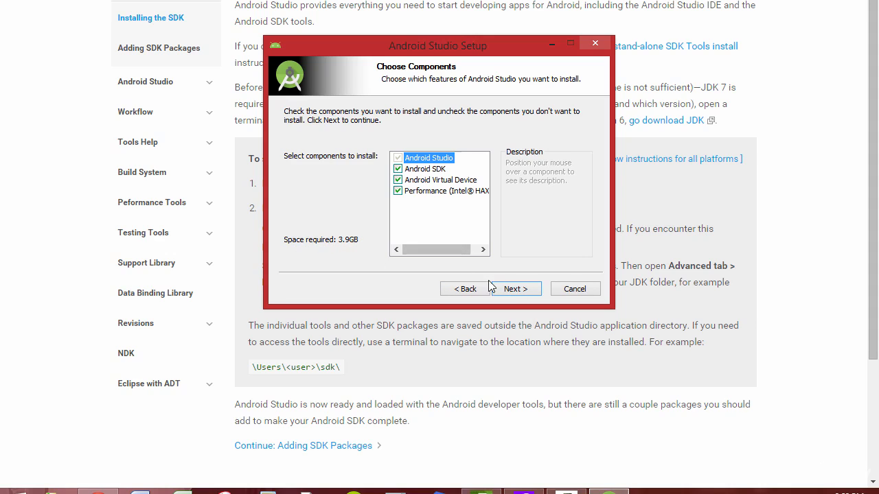
left_click(508, 289)
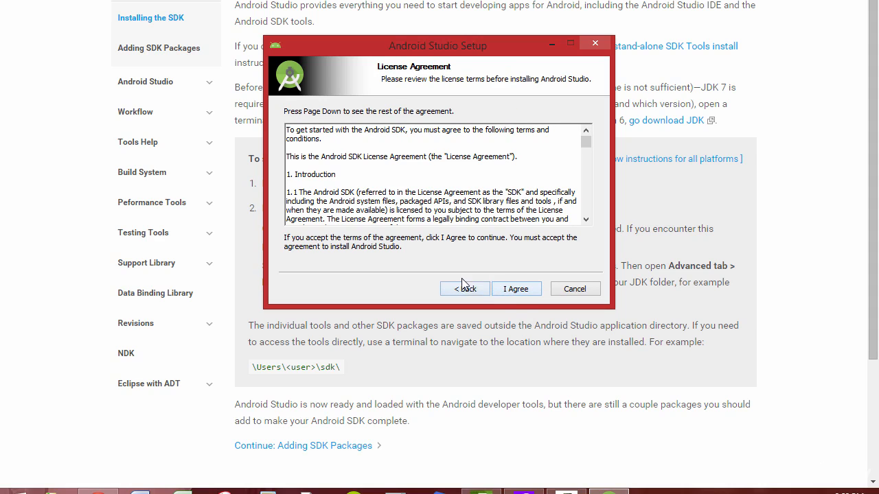
left_click(517, 289)
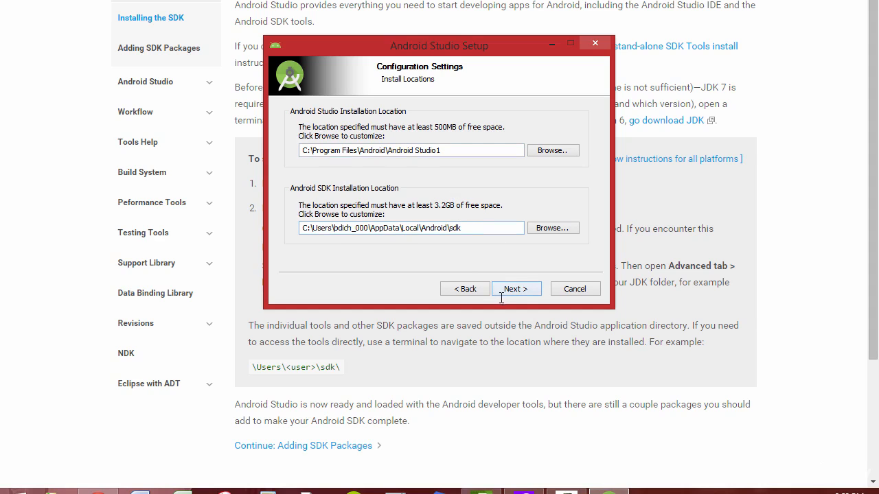
- Install Android Studio with the default locations, the recommended 512 MB emulator RAM and the Android Studio Start menu folder, launching it on finish
left_click(524, 284)
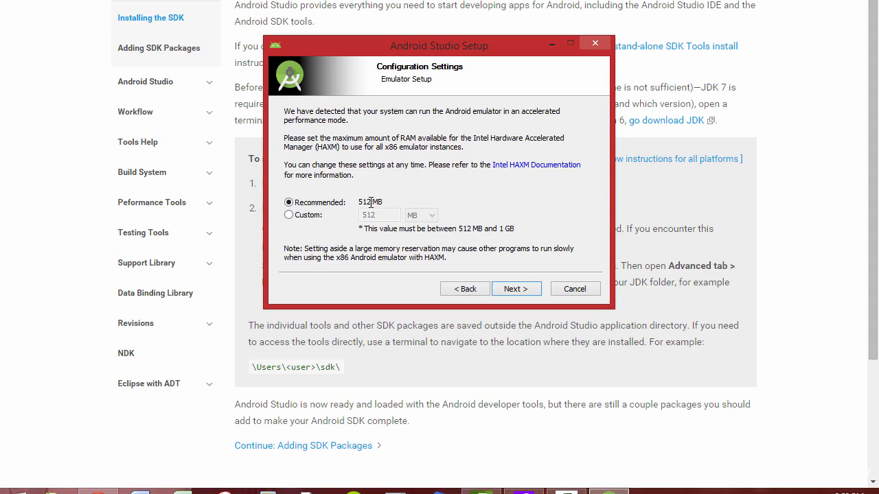
left_click(516, 286)
left_click(343, 144)
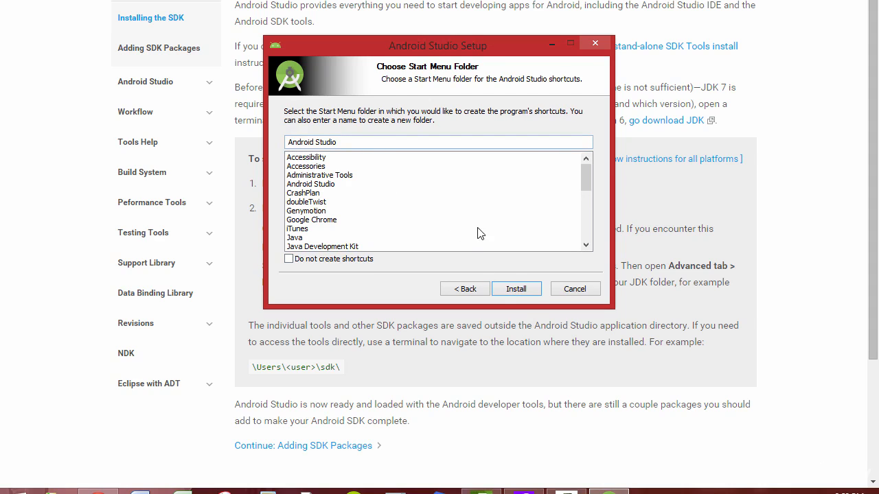
left_click(521, 290)
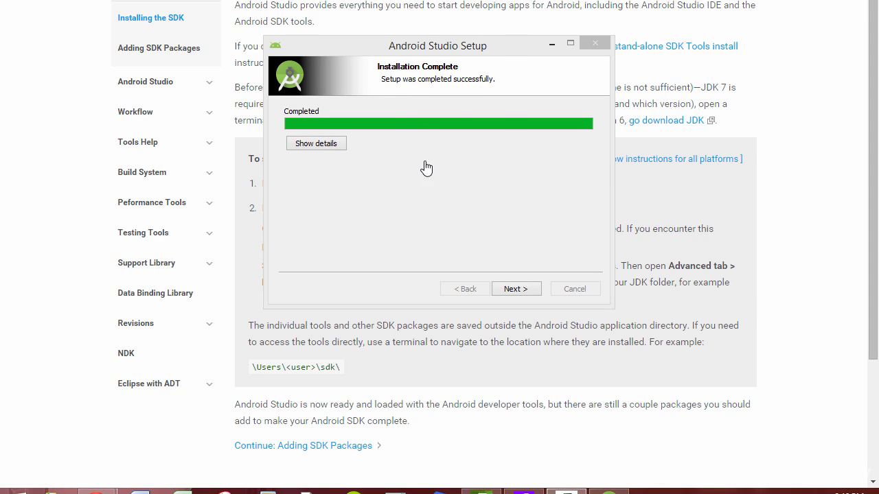
left_click(513, 289)
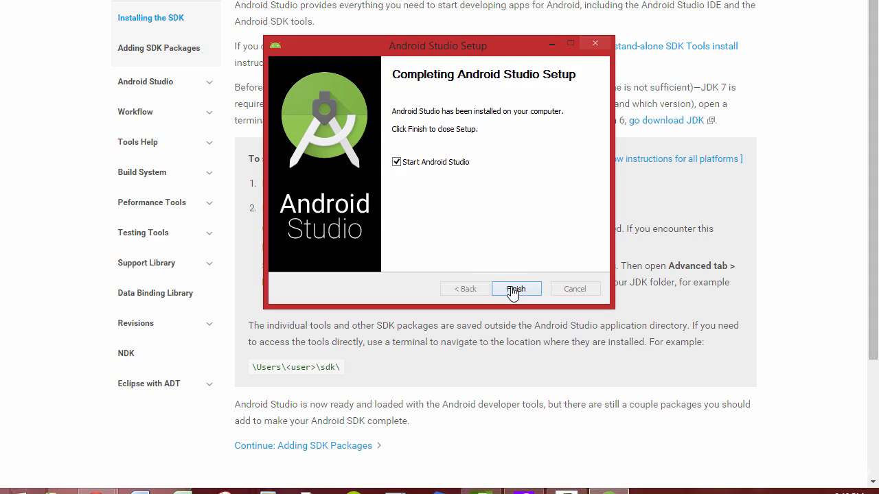
left_click(520, 292)
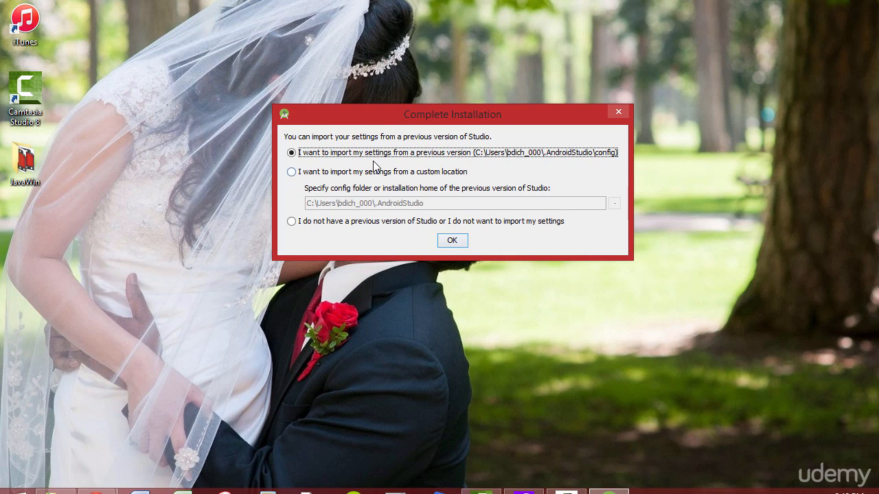
- Choose not to import settings from a previous Studio version and allow the program access through the Windows firewall
left_click_drag(490, 117, 493, 124)
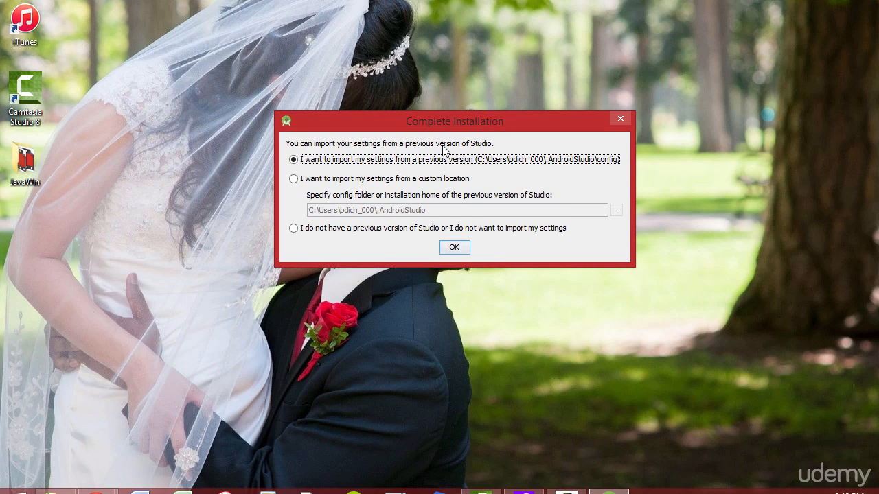
left_click(295, 228)
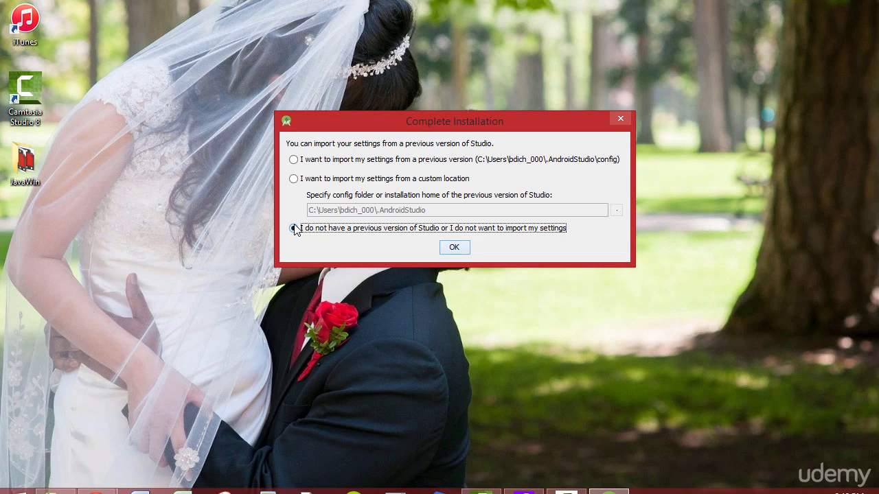
left_click(454, 247)
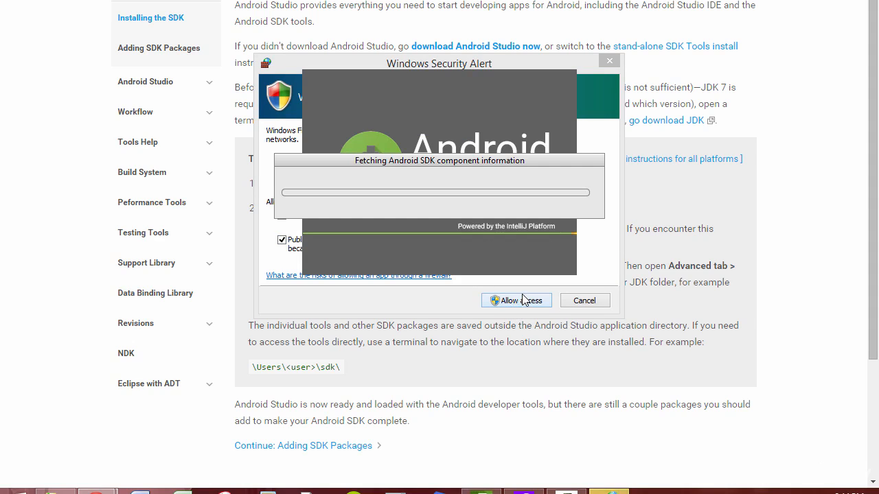
left_click(521, 302)
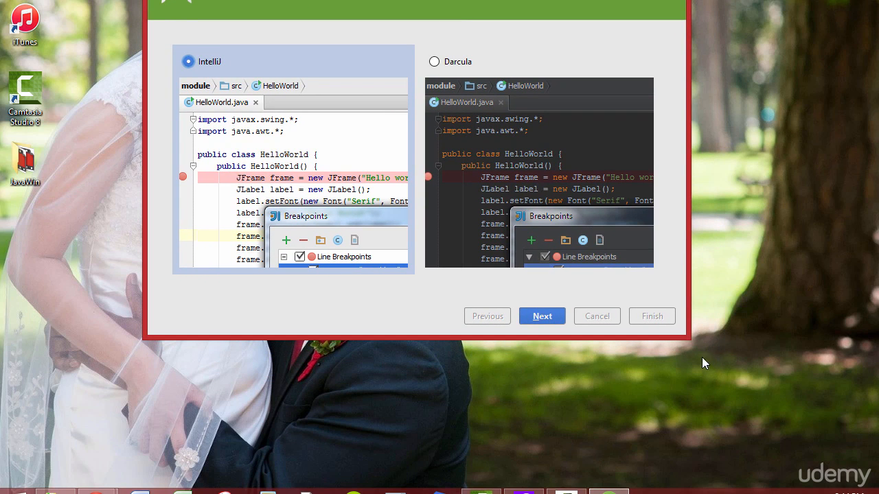
- Compare the IntelliJ and Darcula UI themes in the setup wizard and select Darcula
left_click_drag(688, 338, 705, 355)
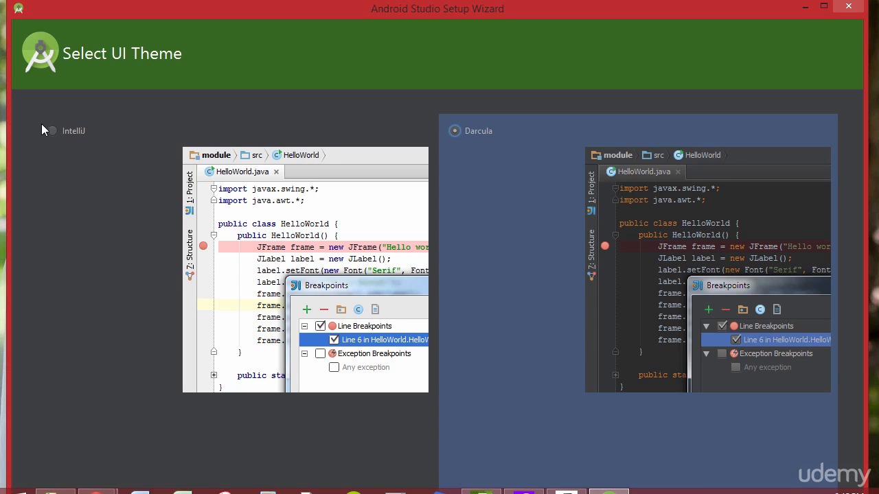
left_click(51, 130)
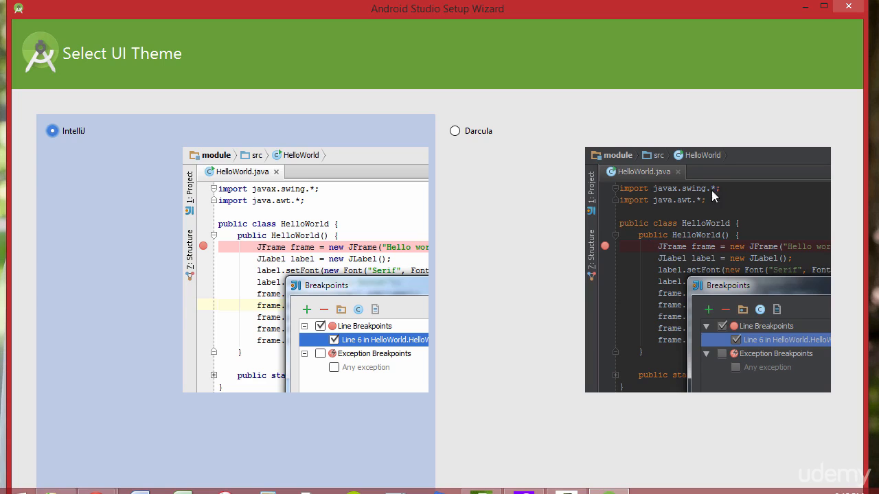
left_click(454, 130)
left_click_drag(527, 13, 496, 0)
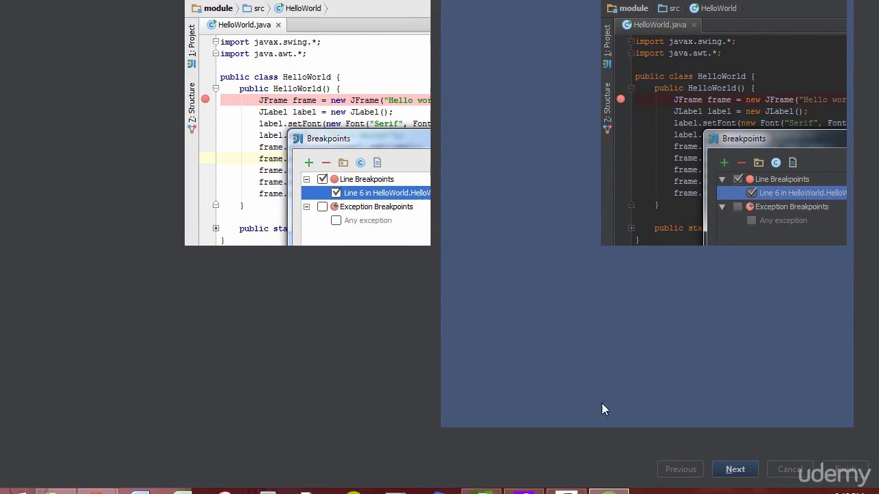
- Continue to the component download and finish the Android Studio Setup Wizard once it completes
left_click(752, 468)
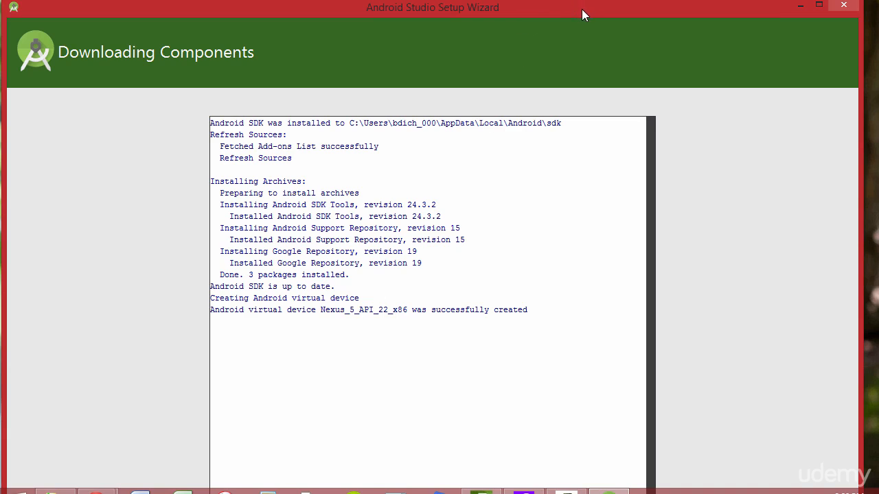
mouse_move(582, 9)
left_mouse_down()
mouse_move(554, 0)
mouse_move(594, 0)
left_mouse_up()
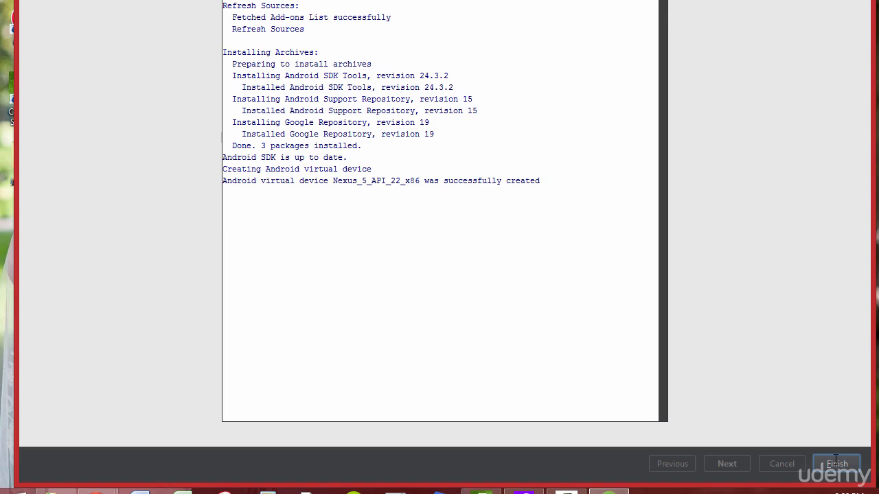
left_click(835, 462)
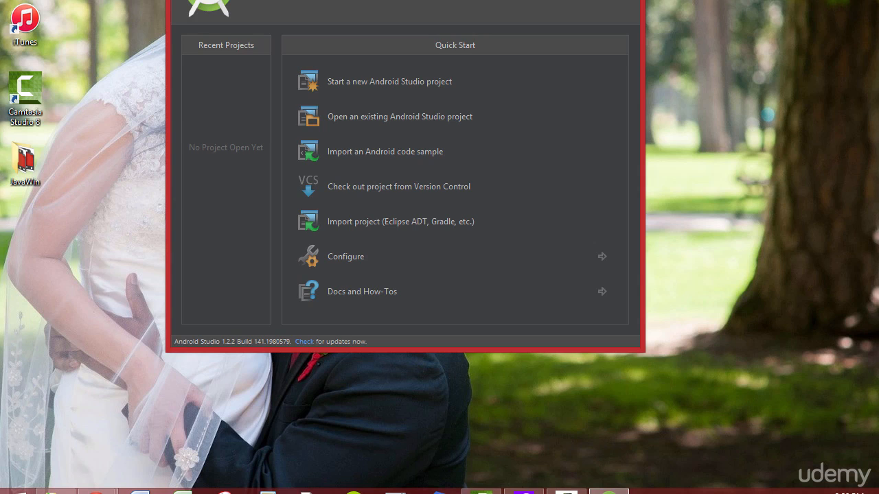
- Start a new Android Studio project and name the application HelloAndroid
left_click_drag(402, 0, 408, 52)
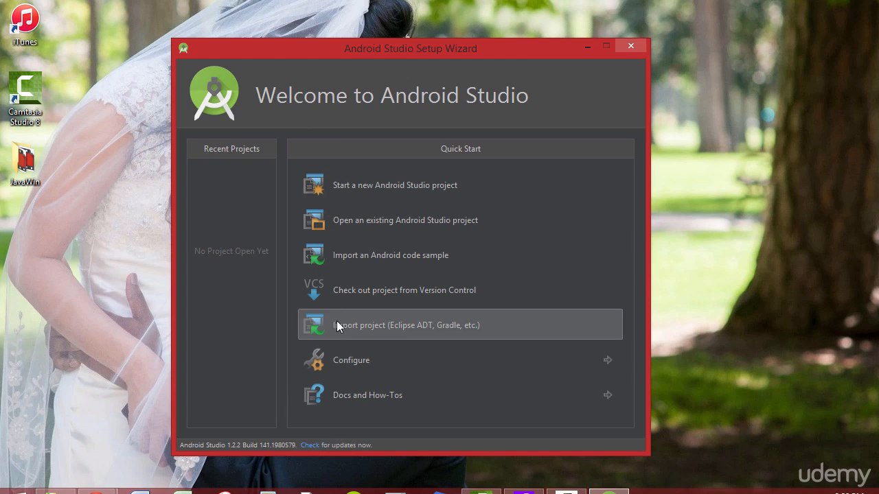
left_click(354, 185)
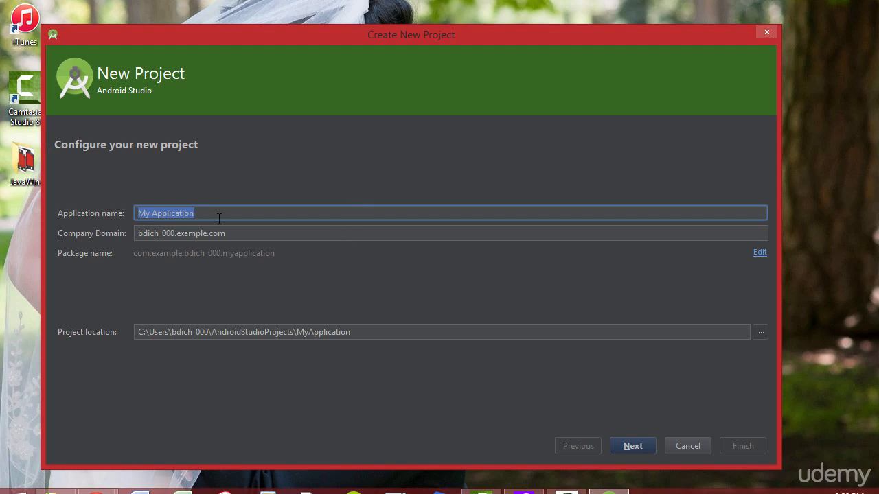
key("BackSpace")
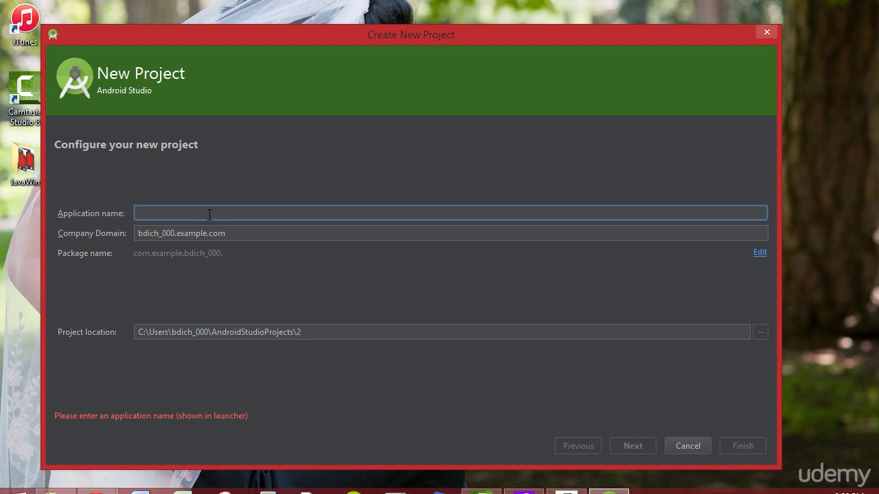
type("HelloAndroid")
- Replace the company domain with com.myandroidhello.app and continue to the target device settings
left_click(234, 234)
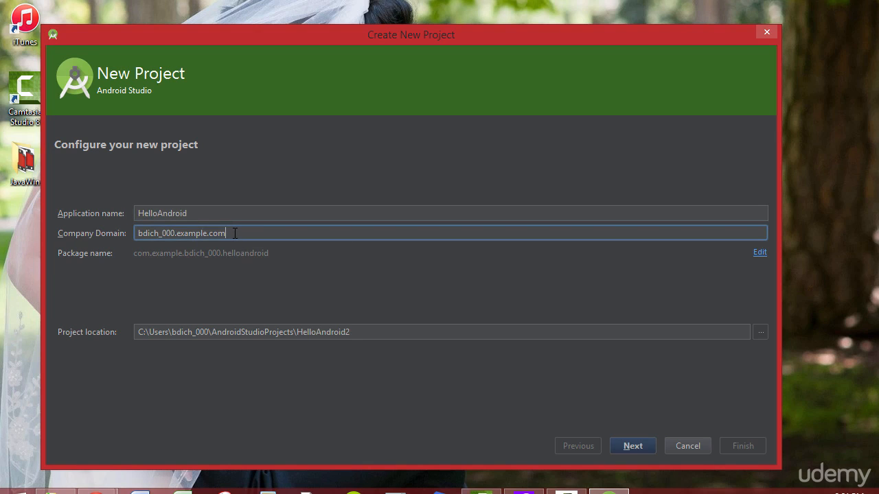
left_click_drag(234, 234, 175, 233)
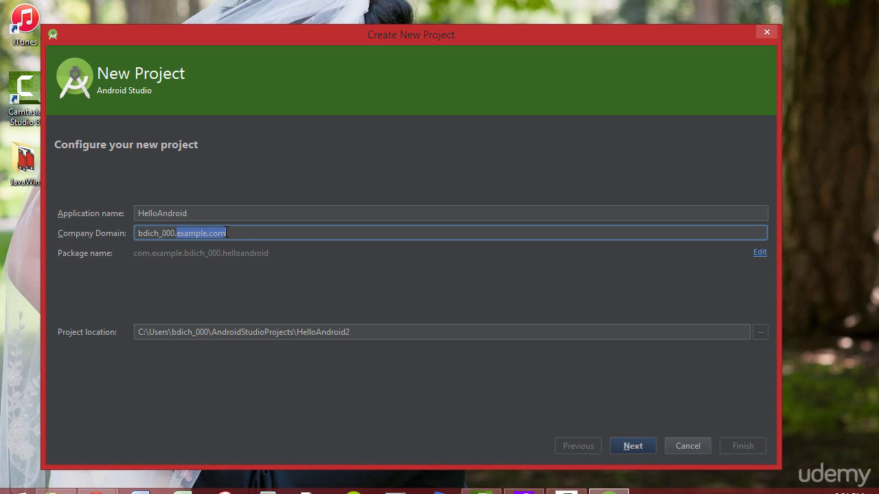
left_click(238, 234)
key("BackSpace")
key("BackSpace")
key("BackSpace")
key("BackSpace")
key("BackSpace")
key("BackSpace")
key("BackSpace")
key("BackSpace")
key("BackSpace")
key("BackSpace")
key("BackSpace")
key("BackSpace")
key("BackSpace")
key("BackSpace")
key("BackSpace")
key("BackSpace")
key("BackSpace")
key("BackSpace")
key("BackSpace")
key("BackSpace")
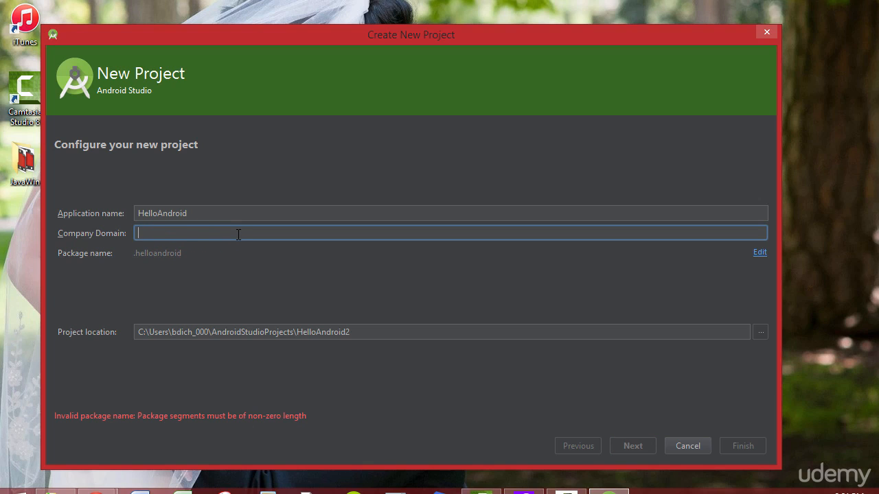
type("com.my")
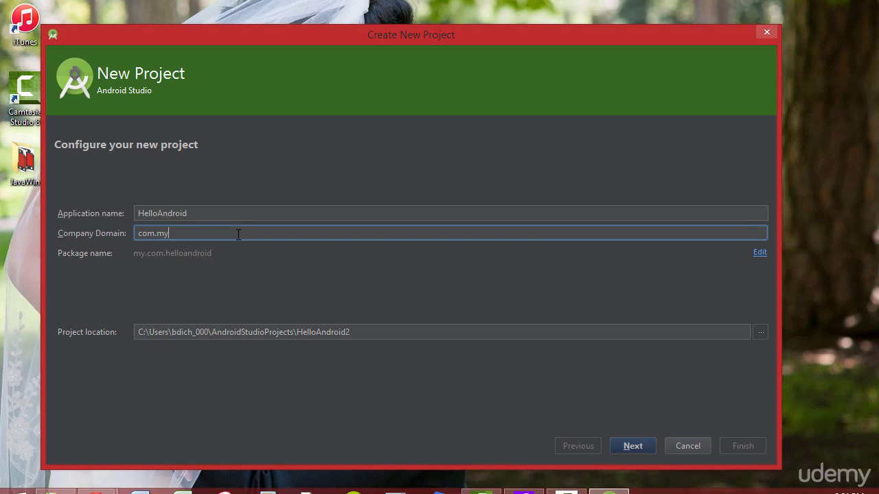
type("androidhello.")
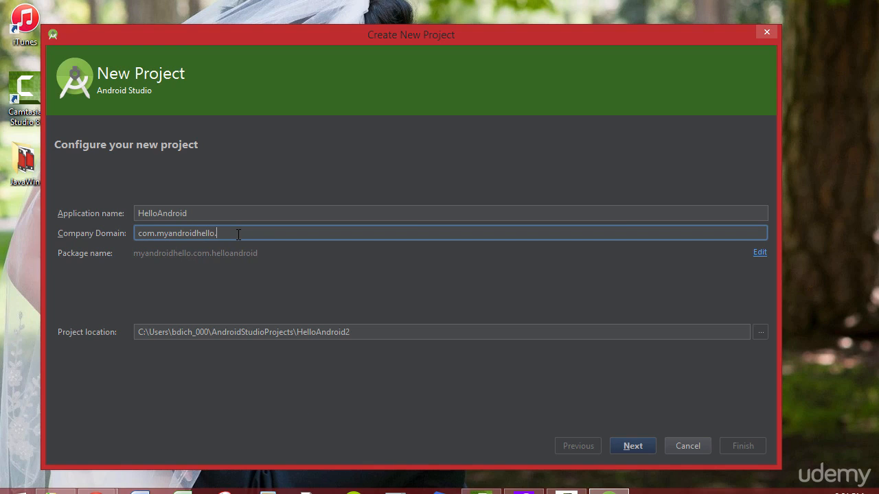
type("app")
left_click(635, 445)
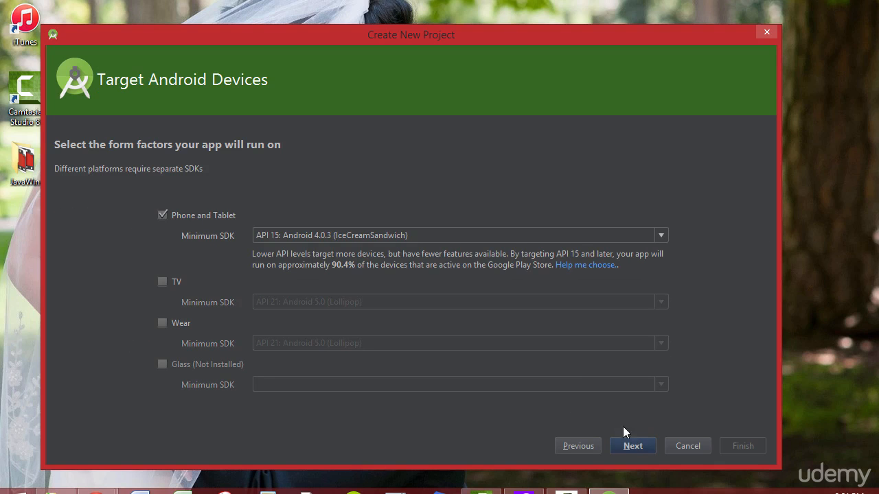
- Set the Phone and Tablet minimum SDK to API 14: Android 4.0 (IceCreamSandwich) and continue to the activity selection
left_click(369, 235)
left_click(350, 251)
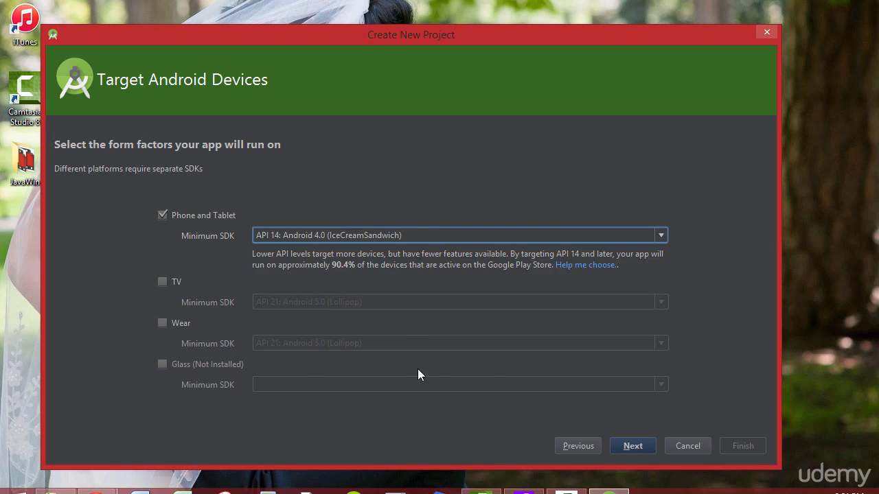
left_click(639, 445)
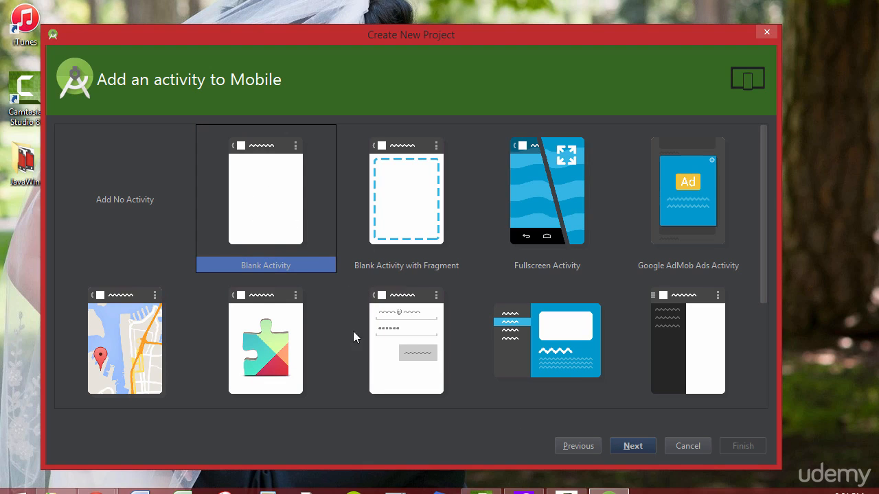
- Create the project with a Blank Activity under its default names and allow Java access through the Windows firewall
left_click(636, 443)
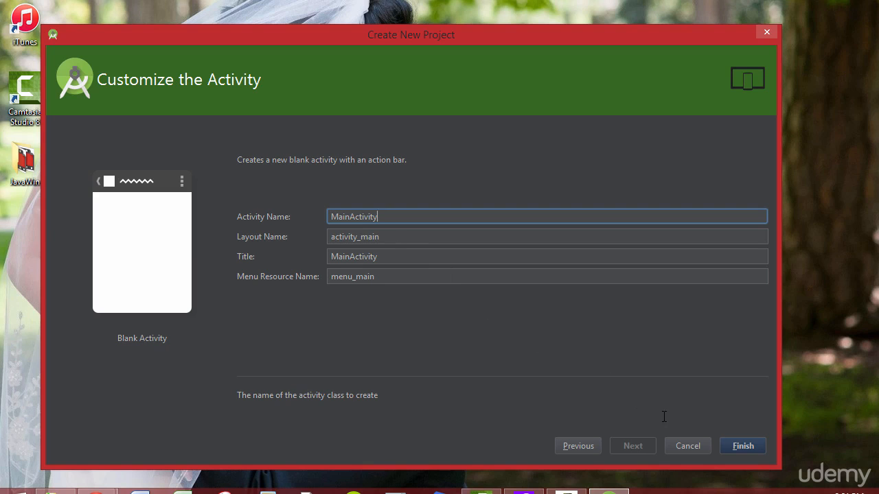
left_click(752, 446)
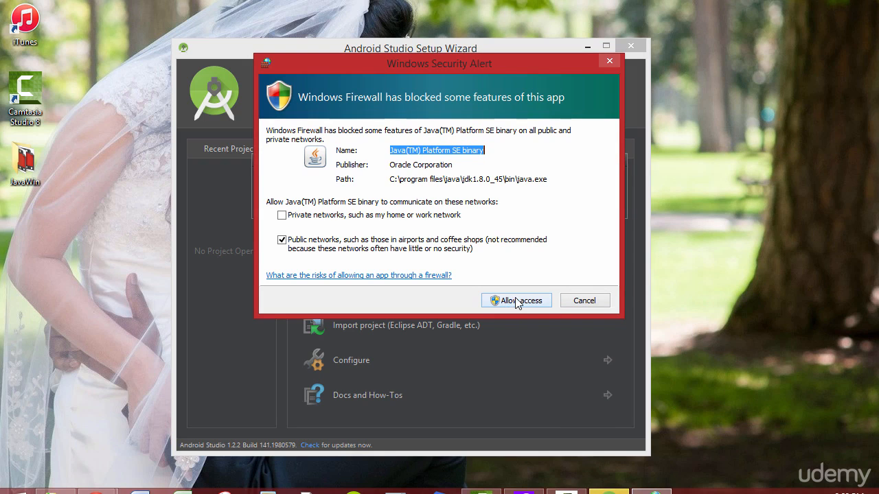
left_click(514, 300)
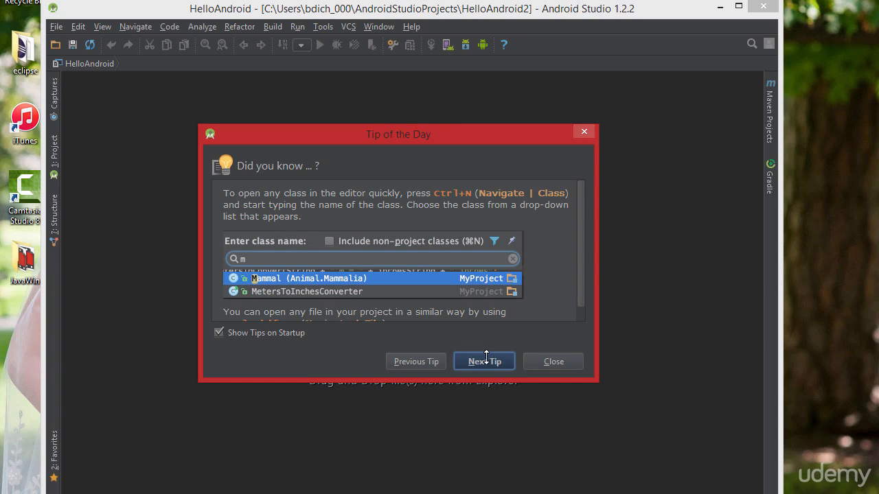
- Dismiss the Tip of the Day and expand the app folder in the project view
left_click(549, 361)
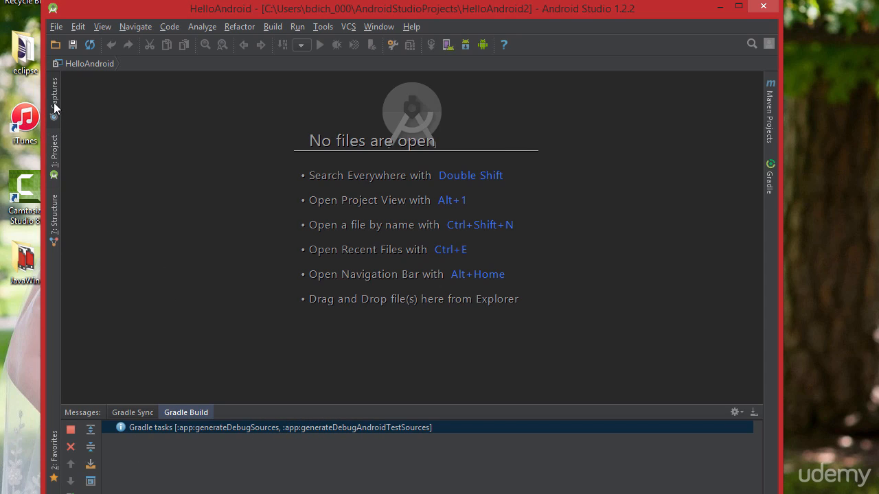
left_click(55, 152)
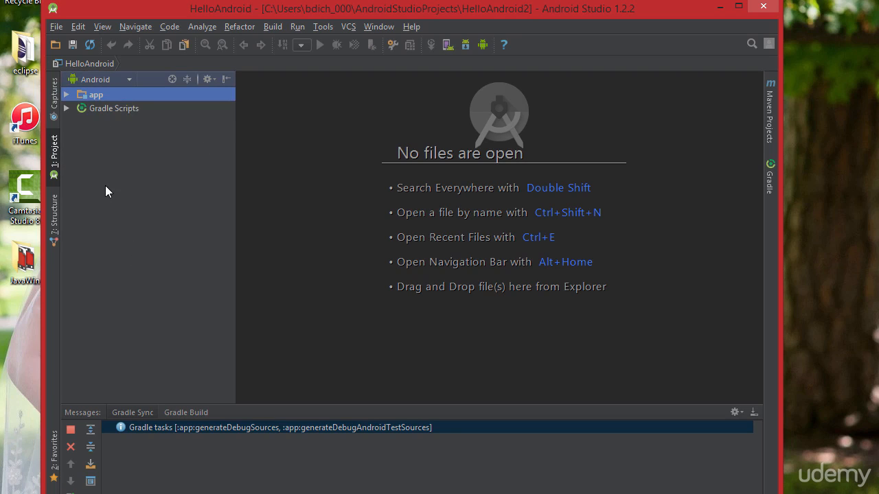
left_click(66, 95)
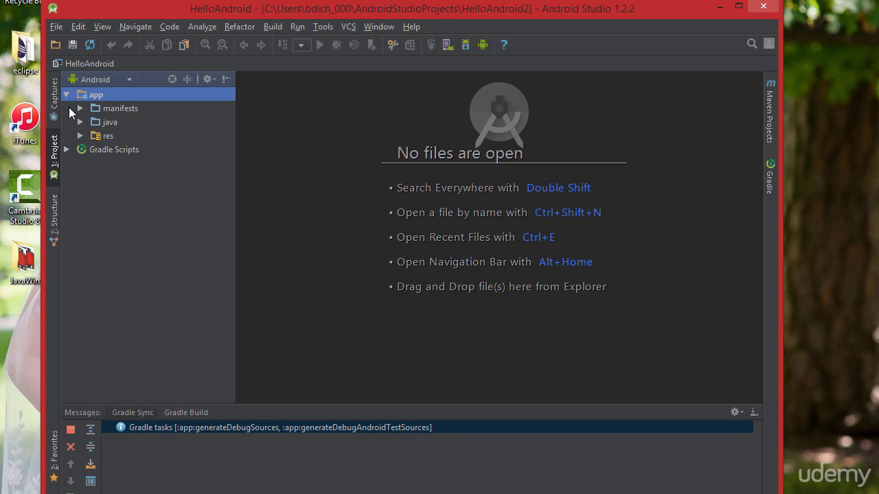